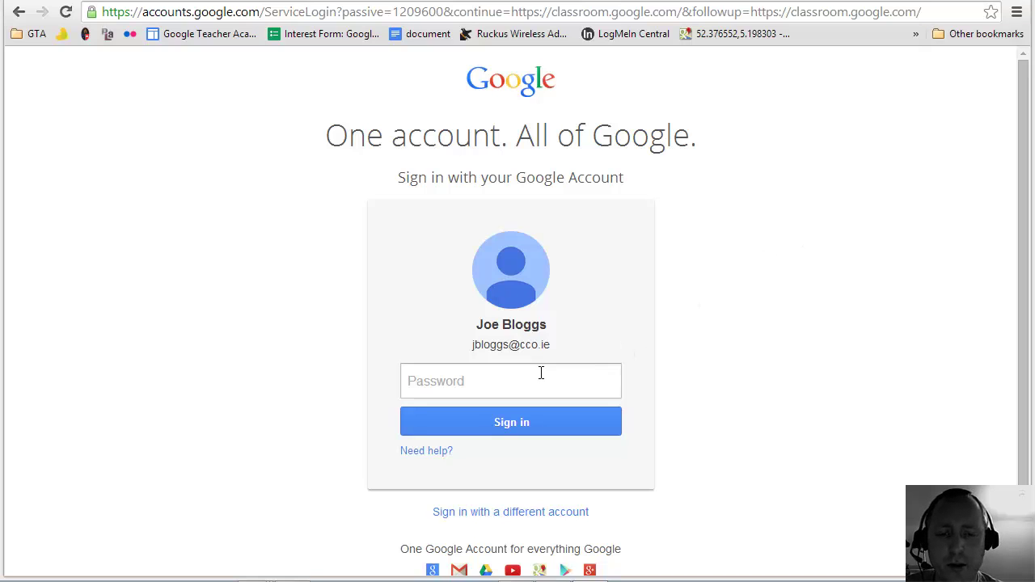
Go to the Classroom website by entering 'classr' in the address bar
left_click(508, 380)
left_click(247, 12)
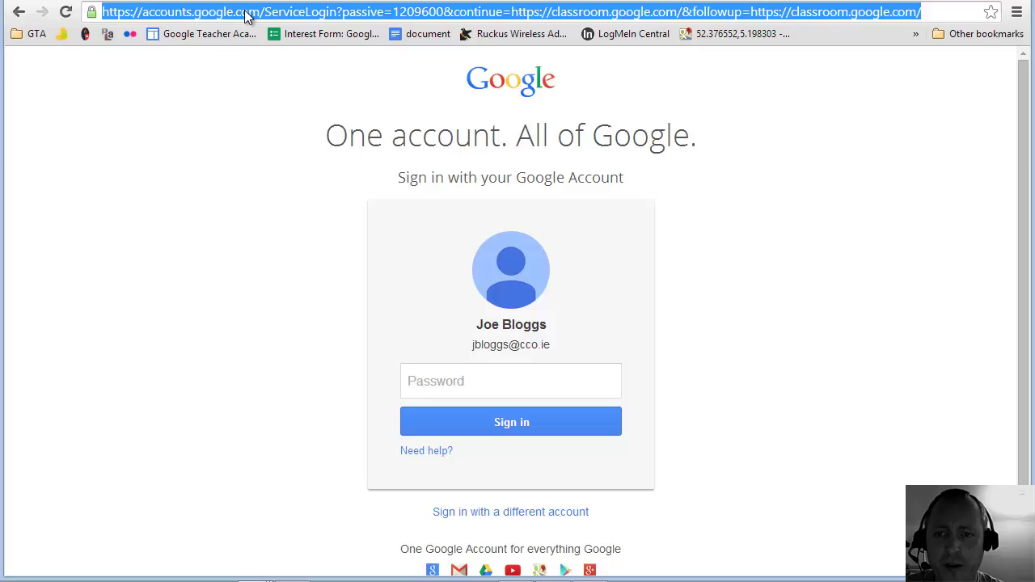
type("classr")
key("Return")
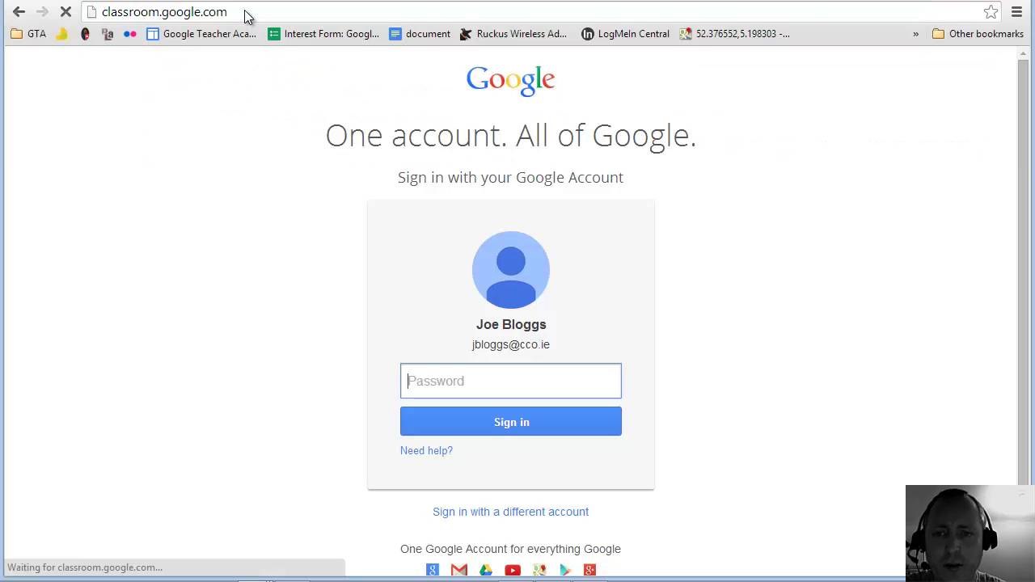
right_click(247, 15)
Enter the account password, correcting a mistyped attempt, and sign in
left_click(459, 380)
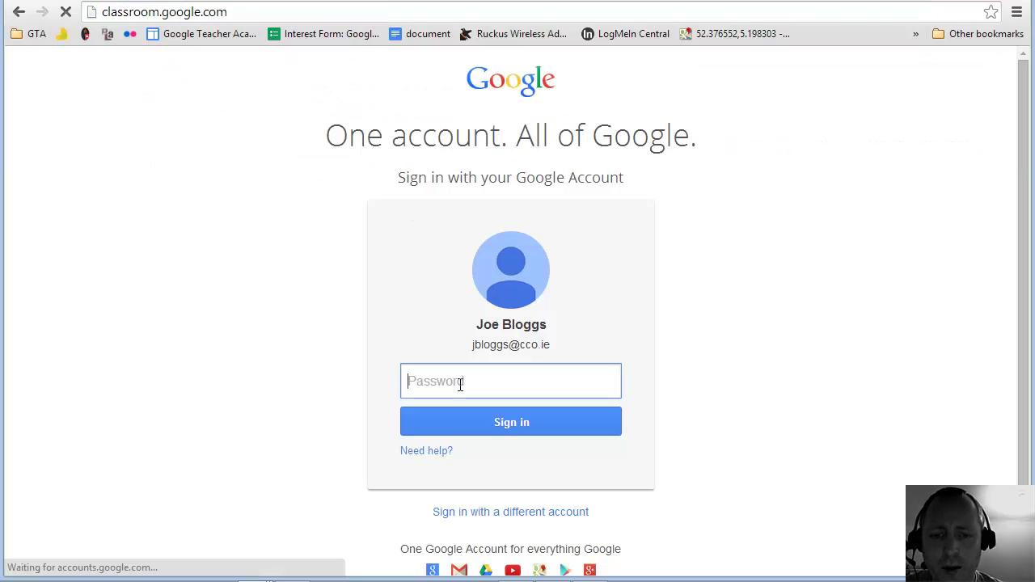
type("***")
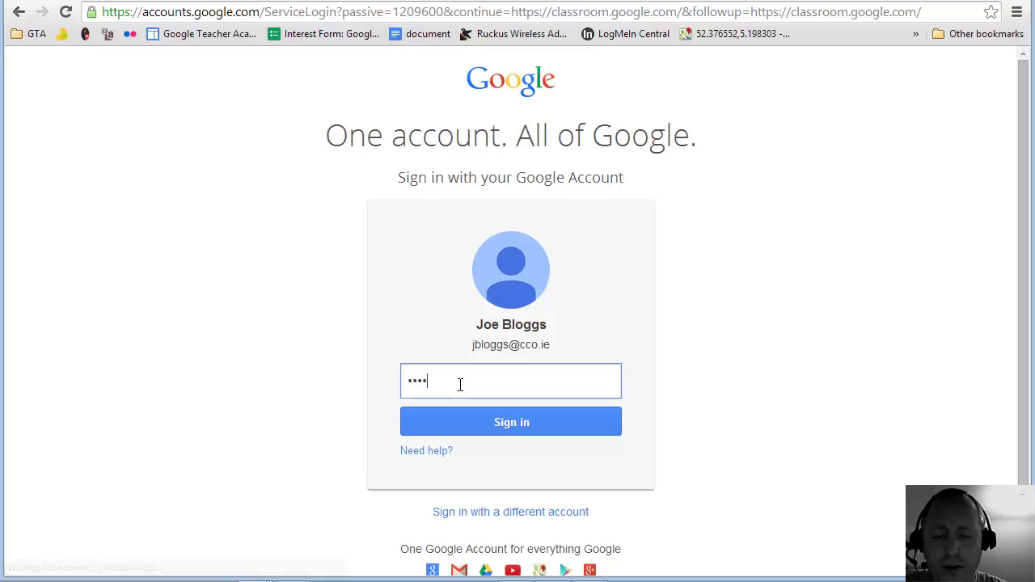
key("BackSpace")
key("BackSpace")
key("BackSpace")
type("*******")
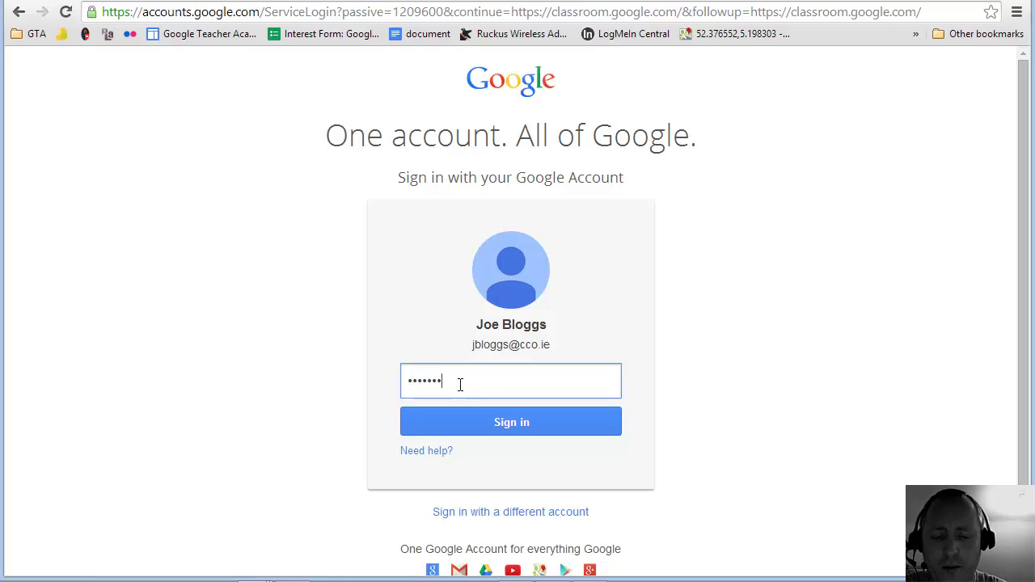
type("***")
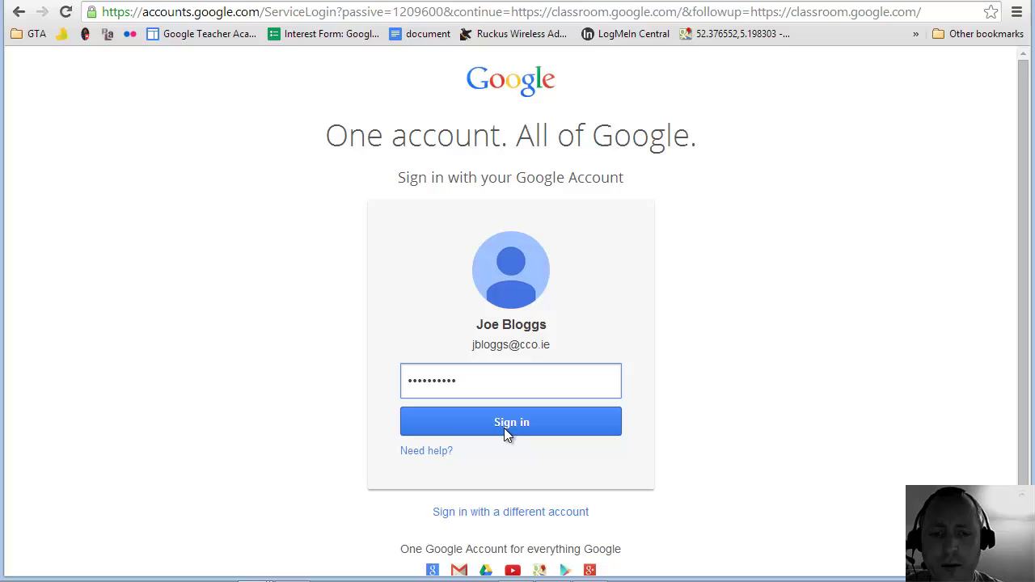
left_click(504, 428)
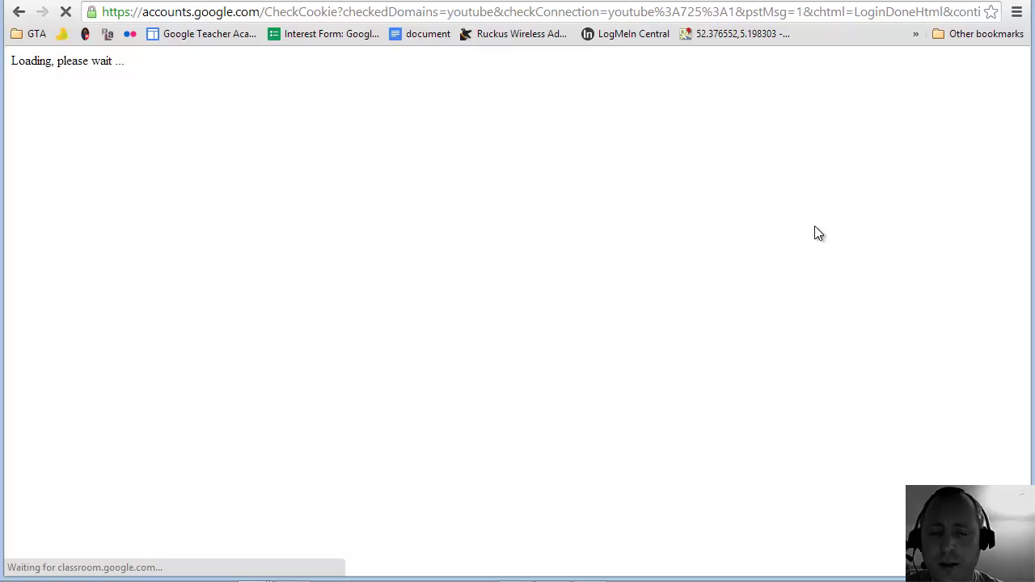
Choose the Teacher role on the Classroom welcome page
scroll(815, 233, "down", 5)
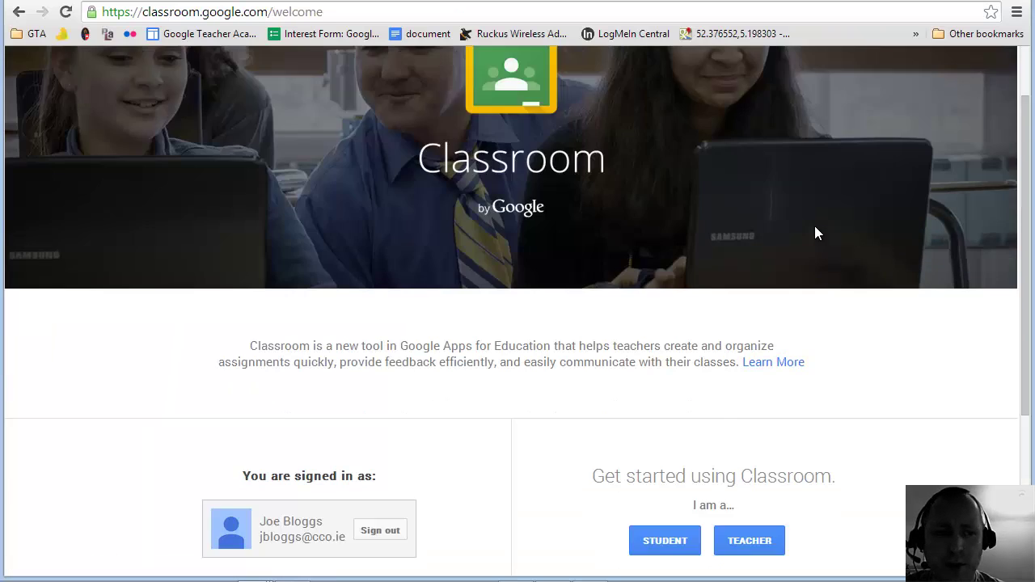
scroll(815, 208, "up", 5)
scroll(815, 202, "down", 5)
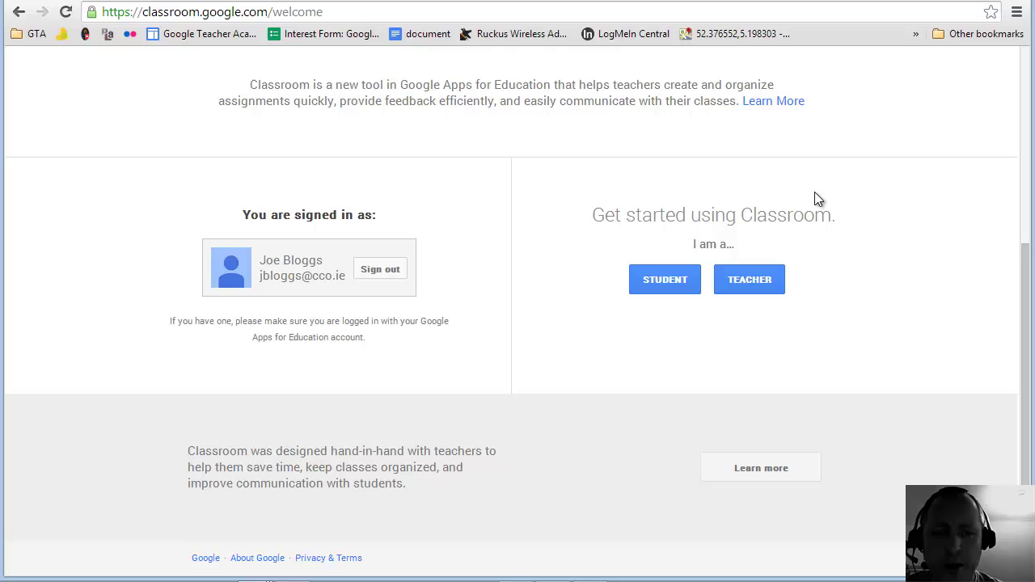
left_click(743, 283)
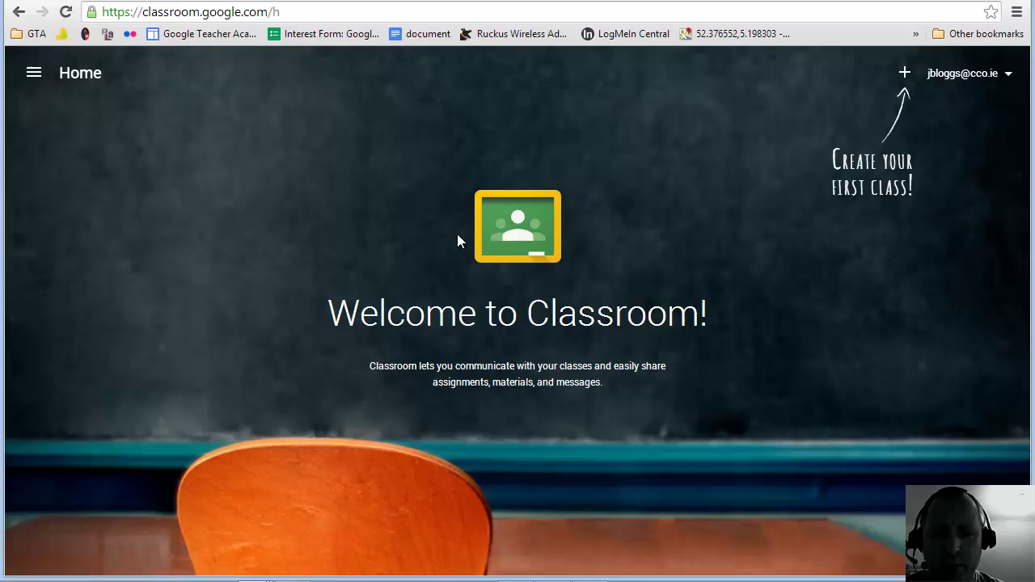
Create a class named 'History 101' with section 'History'
left_click(904, 75)
left_click(919, 102)
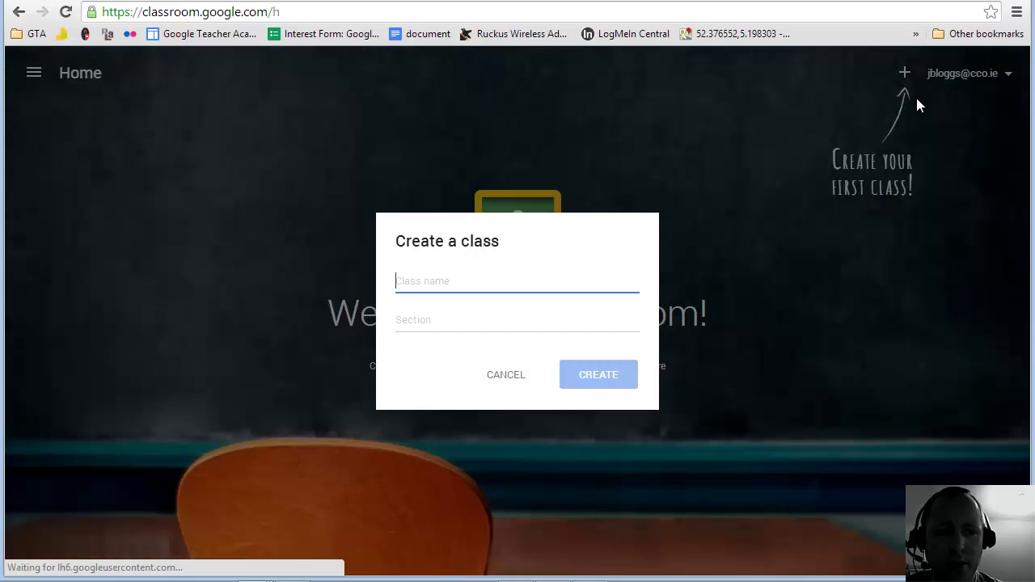
type("Hi")
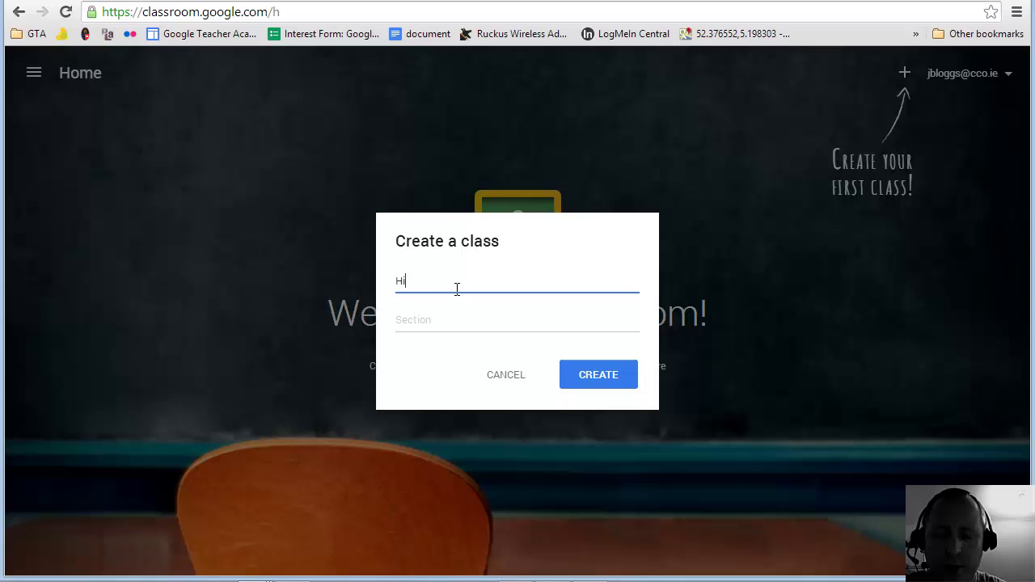
type("story 101")
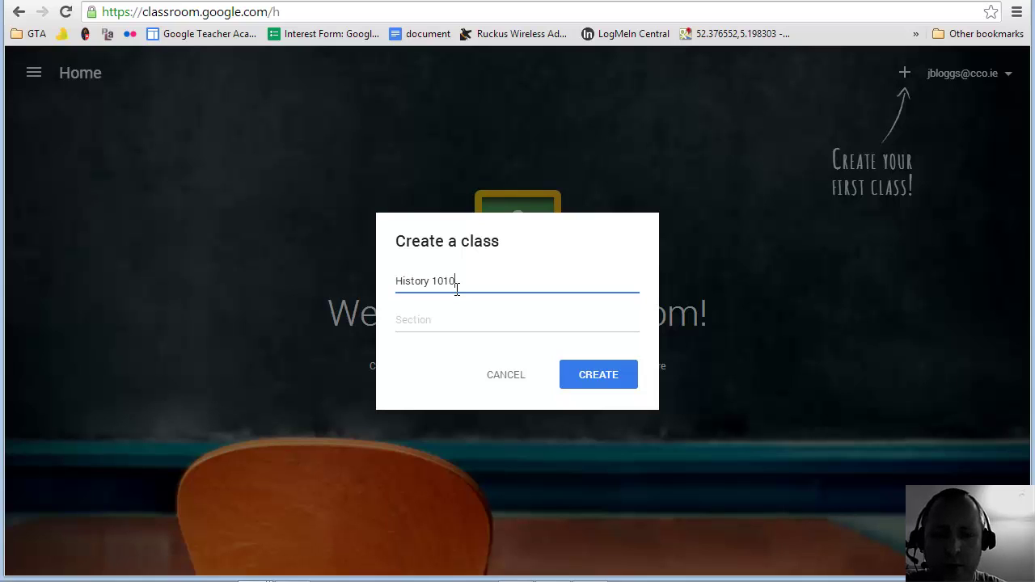
key("Tab")
type("Hist")
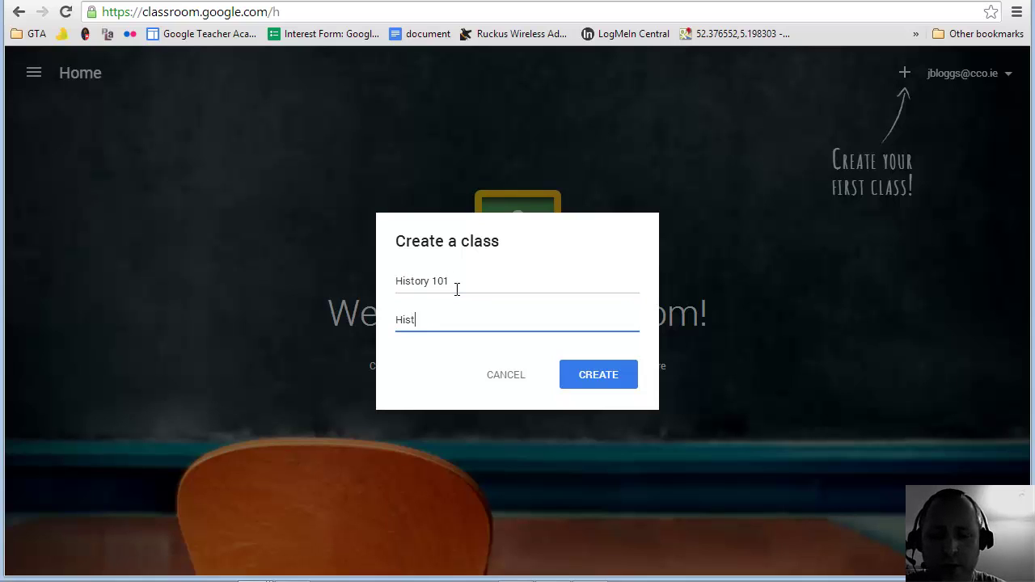
type("ory")
left_click(589, 375)
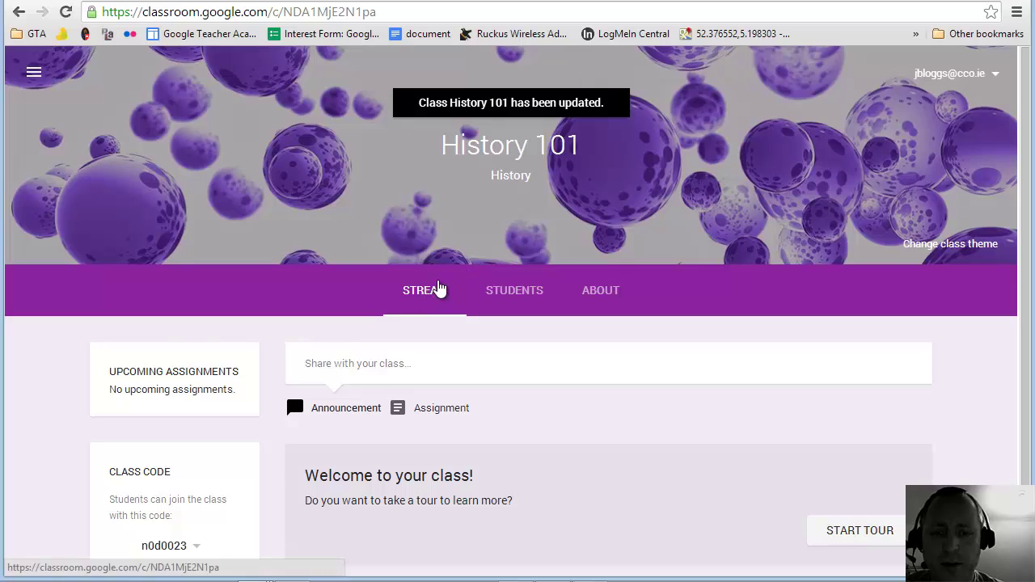
Open a new assignment form from the History 101 stream
scroll(436, 291, "down", 2)
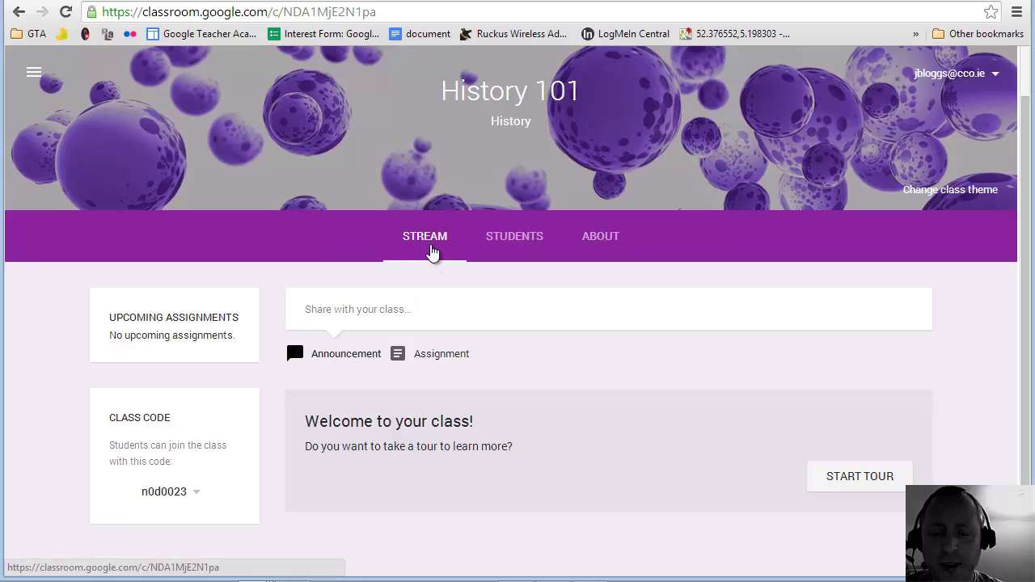
left_click(407, 354)
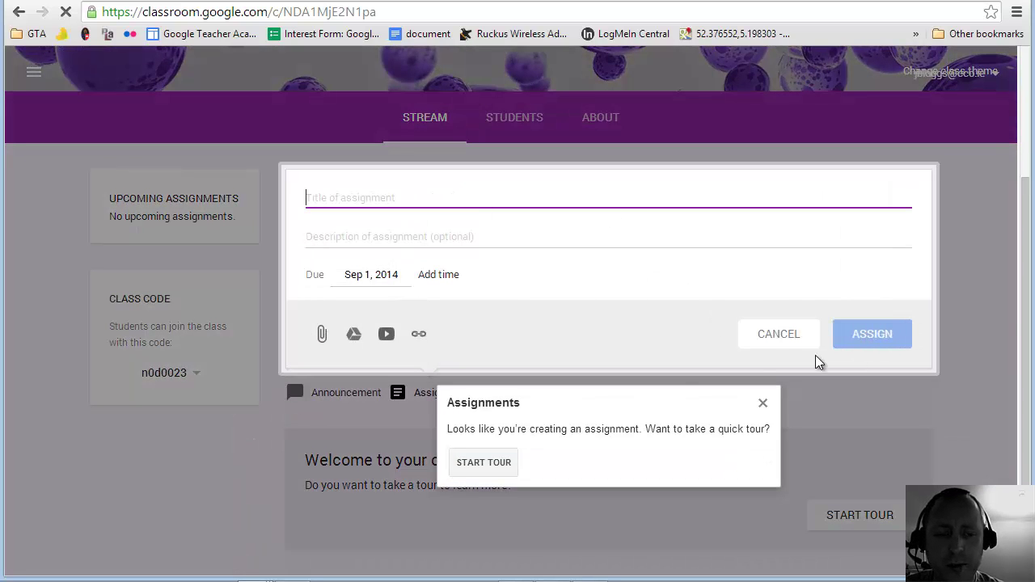
Title the assignment 'Ancient Rome Essay' and add a description
left_click(763, 403)
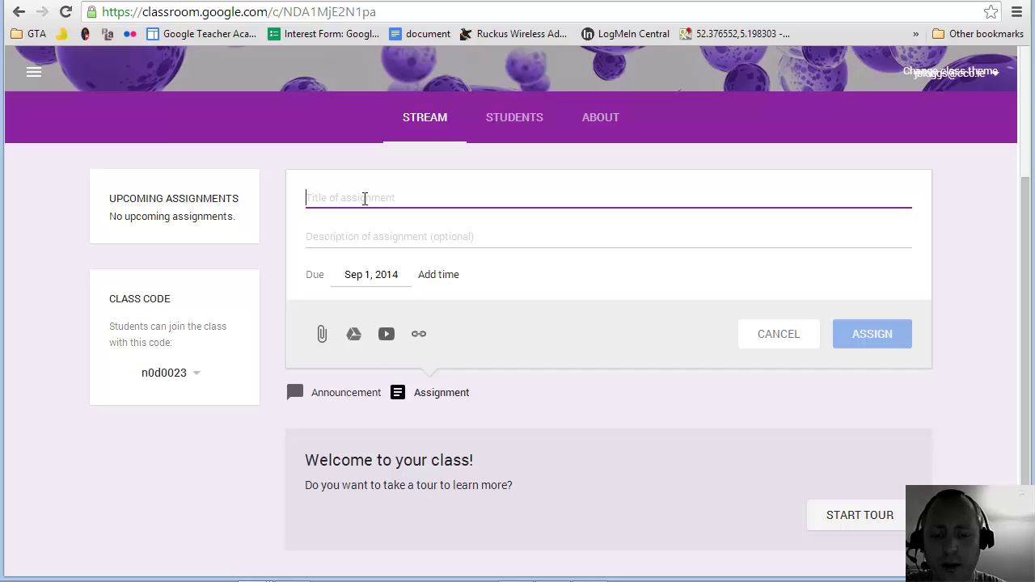
type("Ancient Rom")
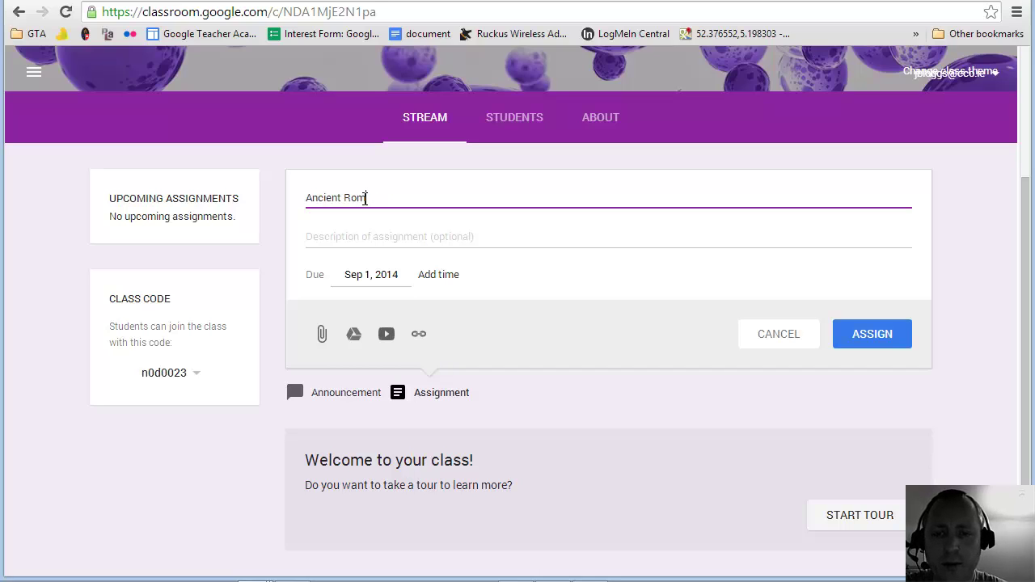
type("e Essay")
key("Tab")
type("A")
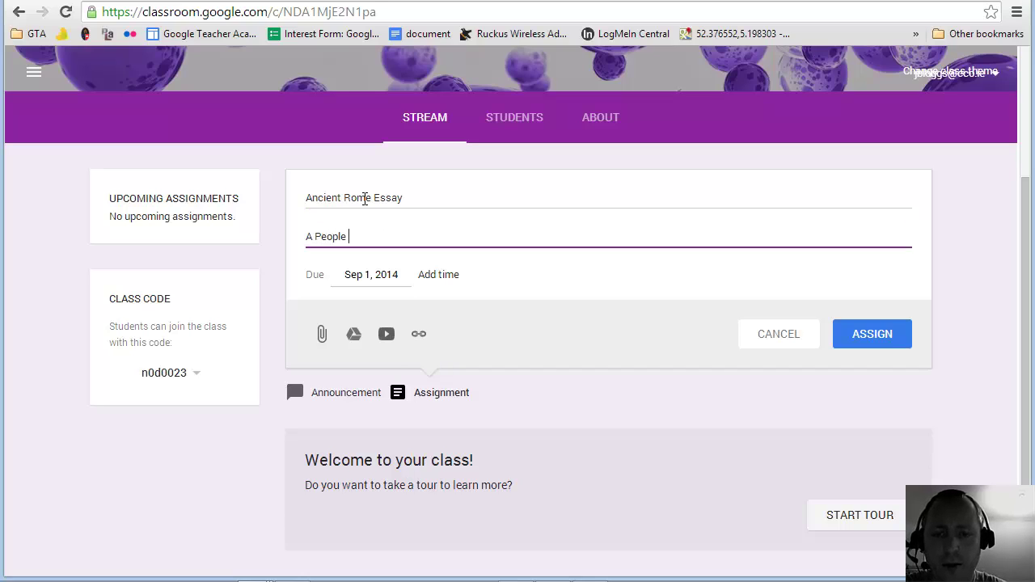
type("tory Essay on")
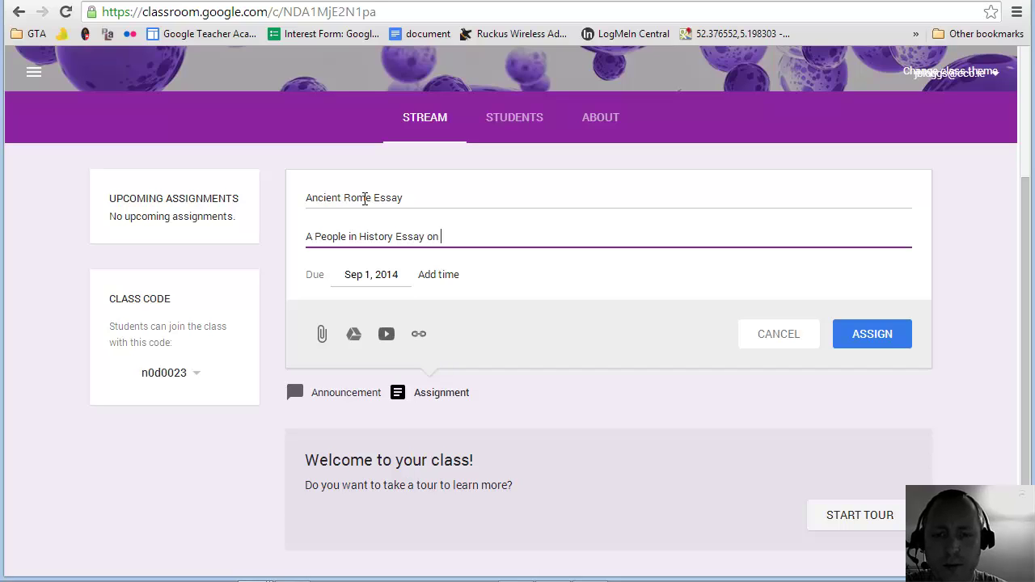
type("AncientRome")
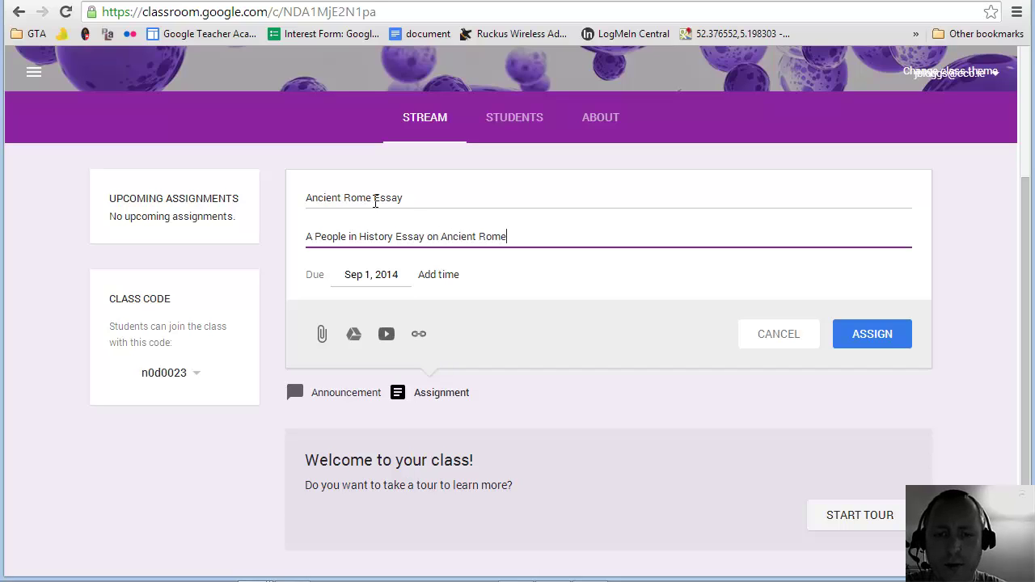
Set the due date to Sep 3 at 11:59 PM and post the assignment
left_click(440, 275)
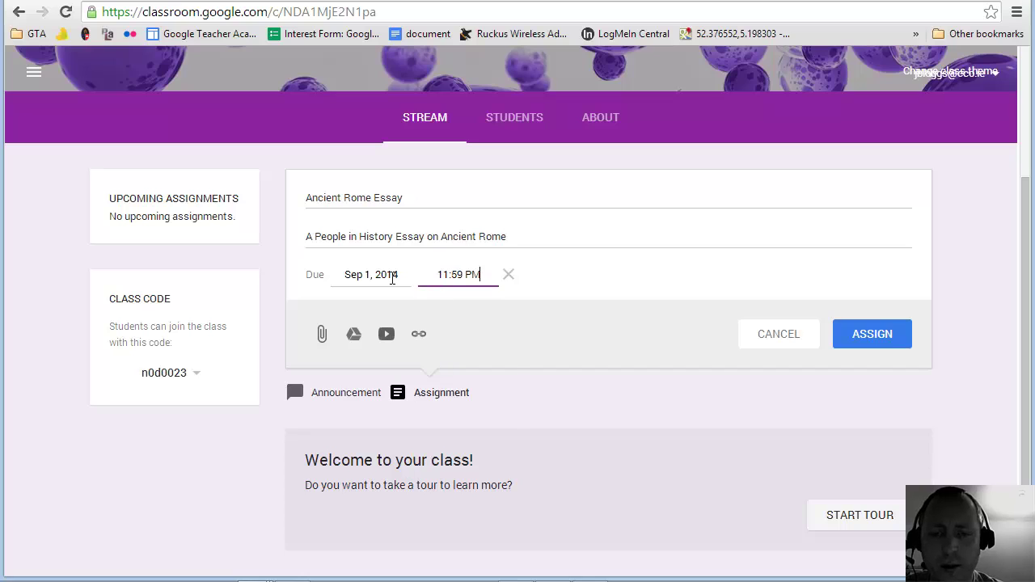
left_click(393, 275)
left_click(424, 359)
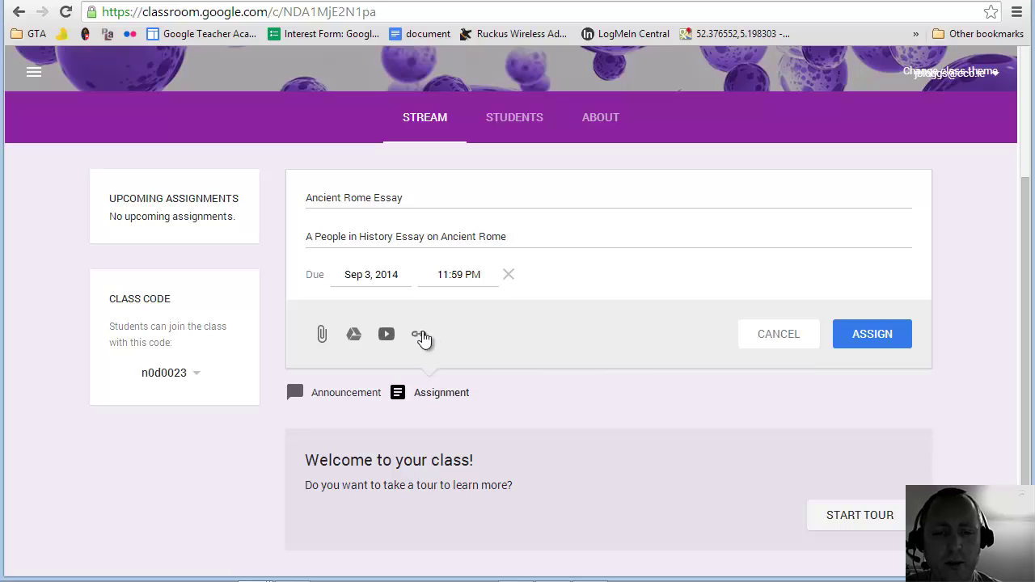
left_click(862, 336)
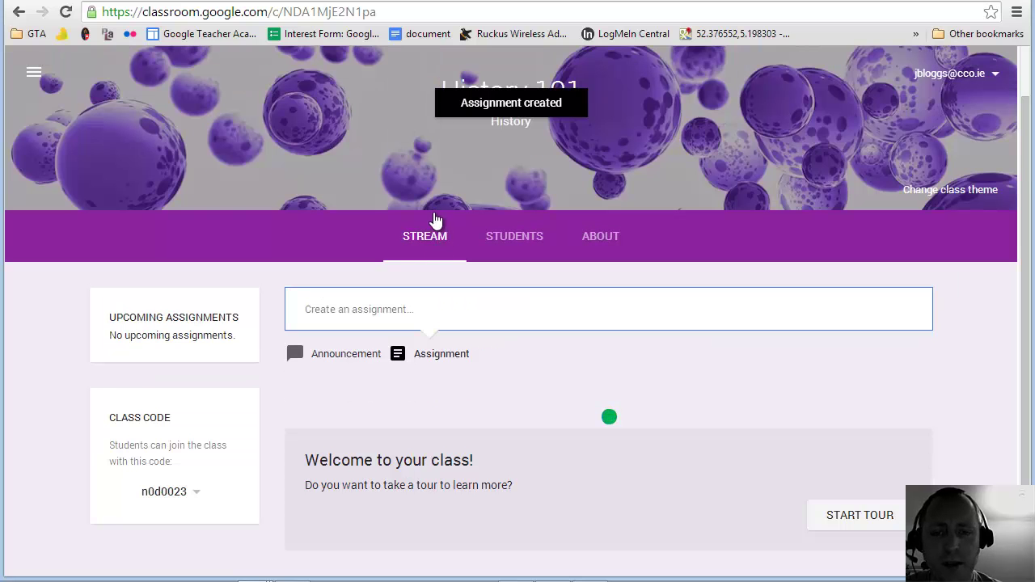
Scroll down the stream to the Ancient Rome Essay assignment card
scroll(444, 356, "down", 1)
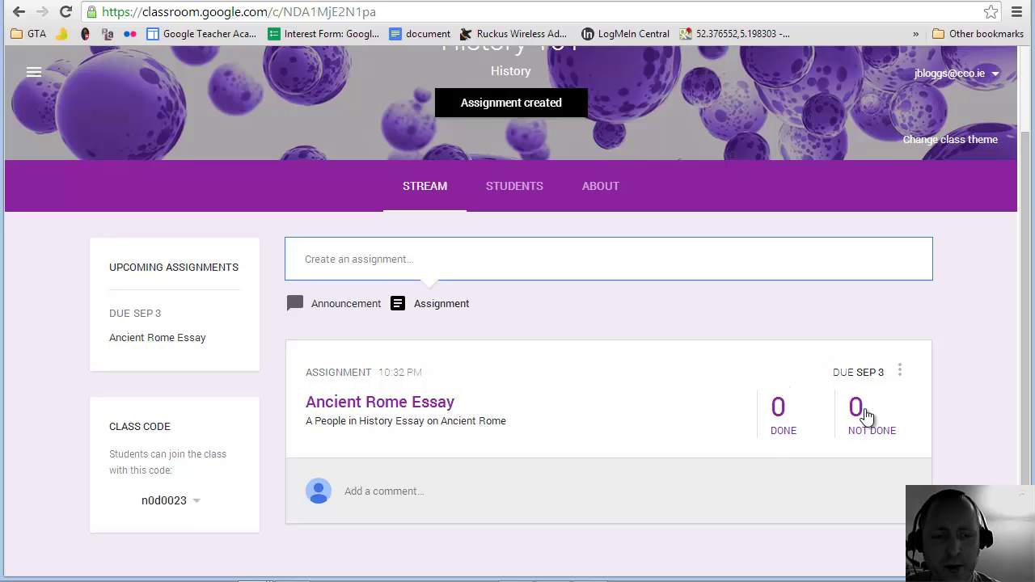
View the assignment's submission status, keep points at 100, and go back to the stream
left_click(777, 433)
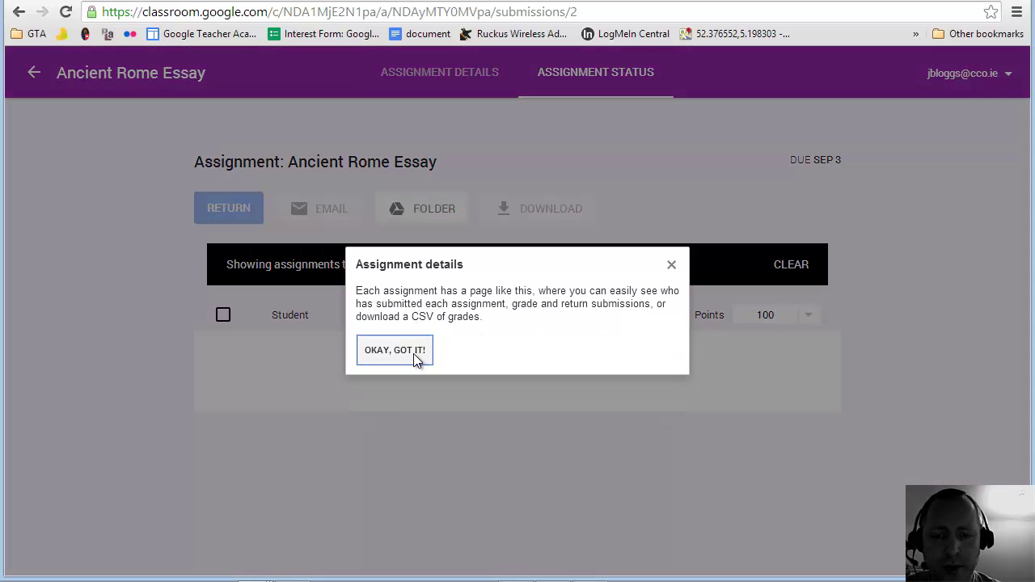
left_click(413, 354)
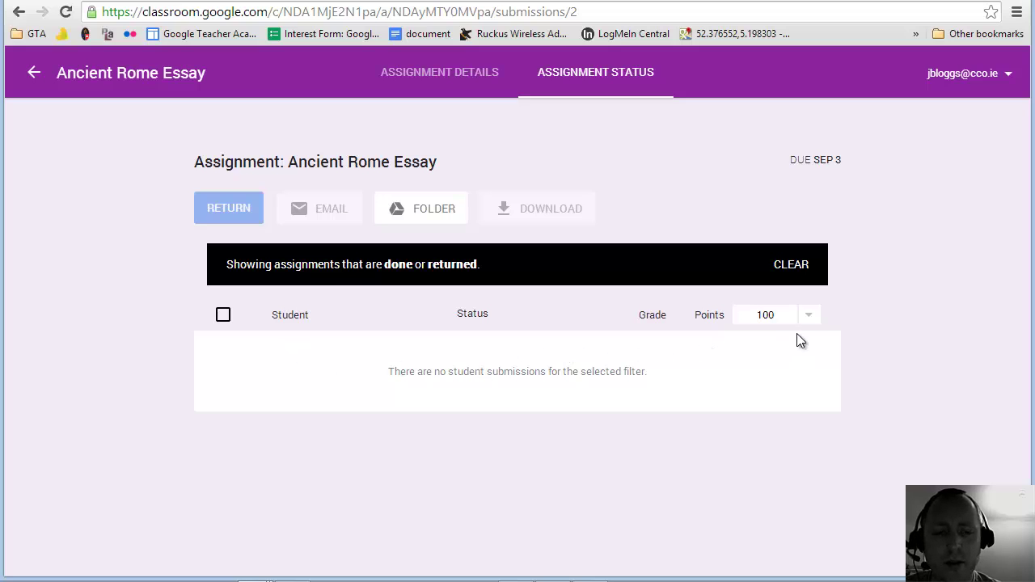
left_click(772, 314)
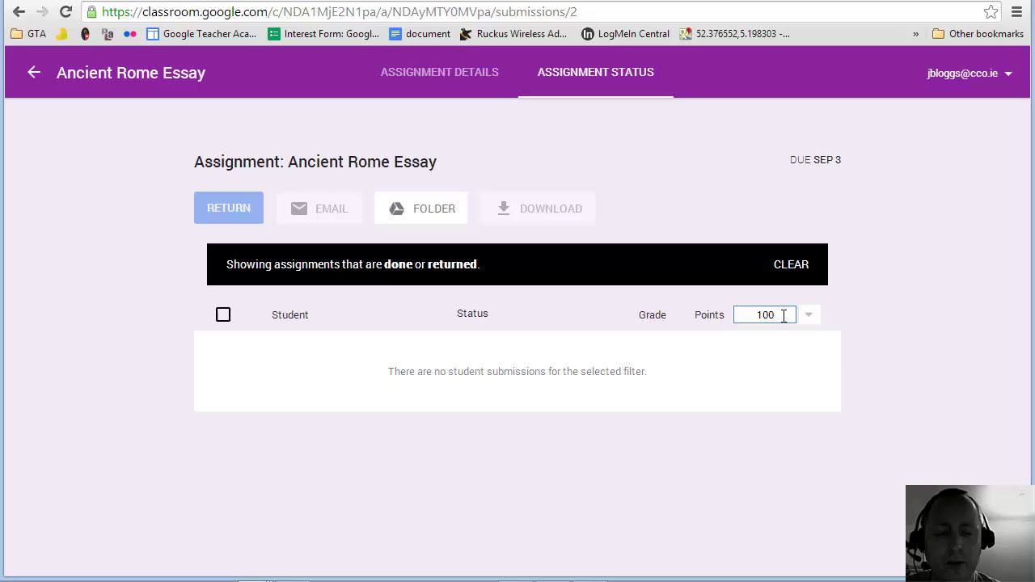
left_click_drag(784, 316, 748, 322)
left_click(660, 202)
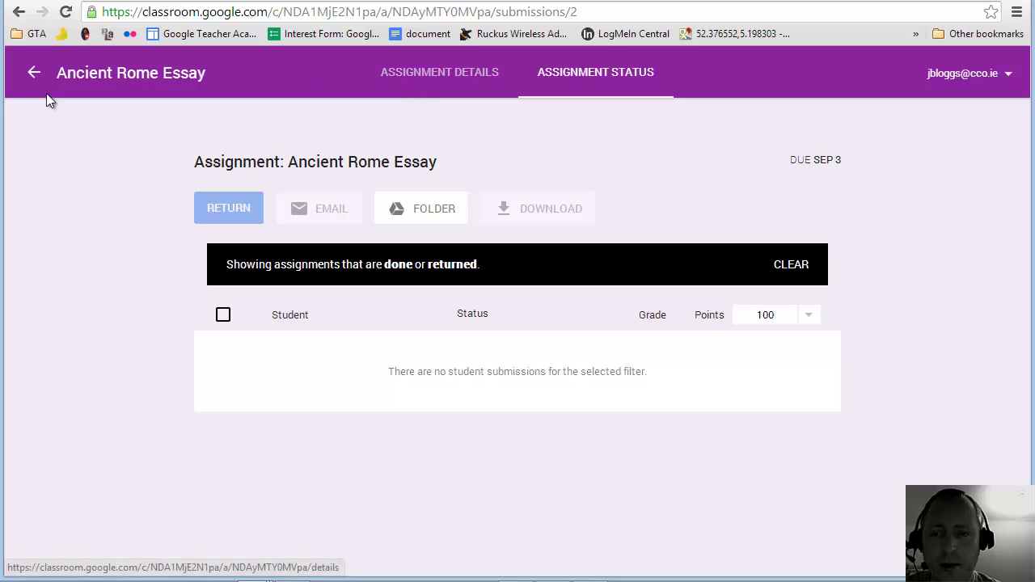
left_click(25, 77)
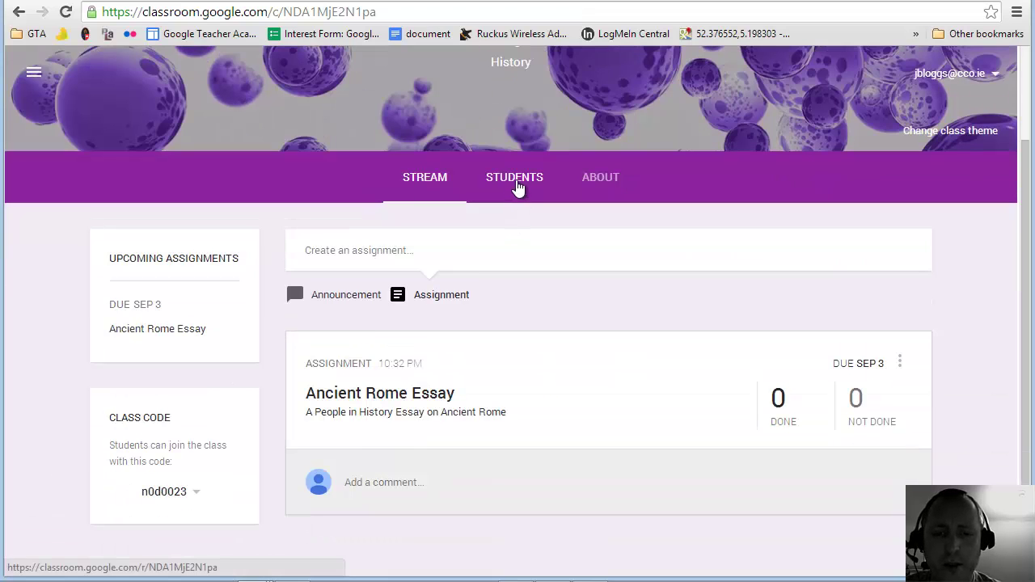
Open the History 101 student list and start a student invitation
left_click(518, 178)
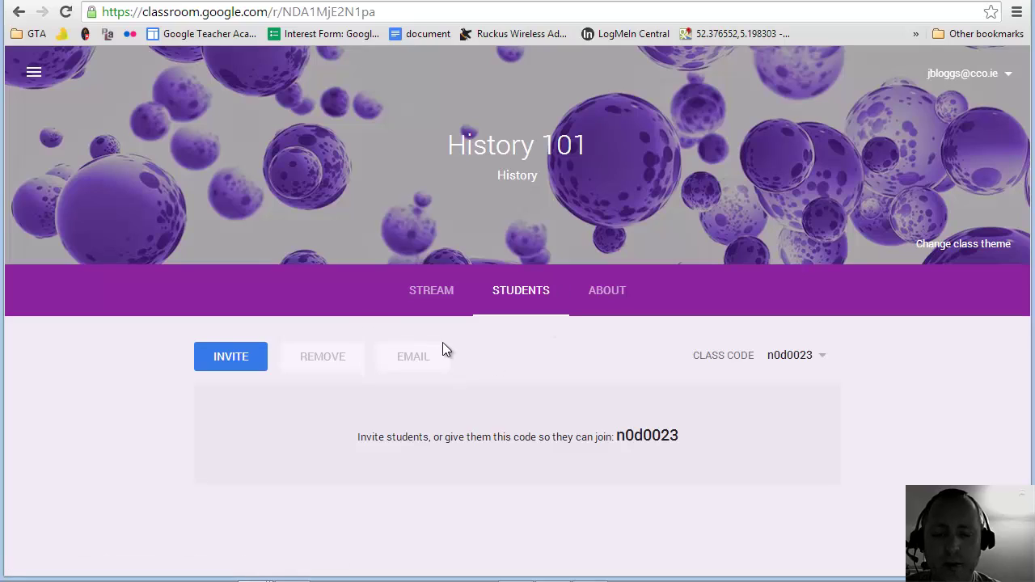
left_click(230, 363)
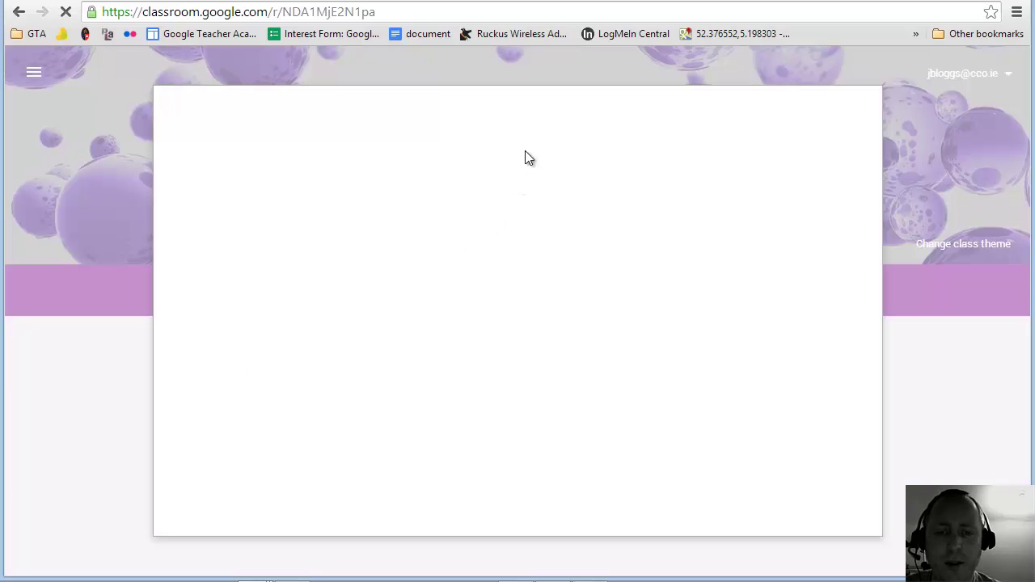
Search contacts for the student by name, tick the result, then close the invitation window
left_click(623, 148)
type("j")
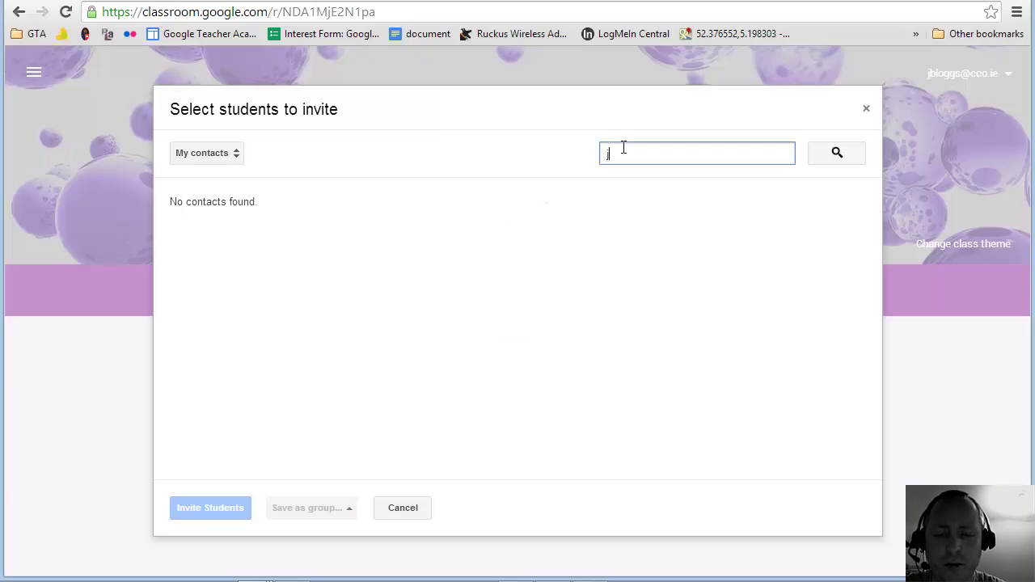
type("oe blogs")
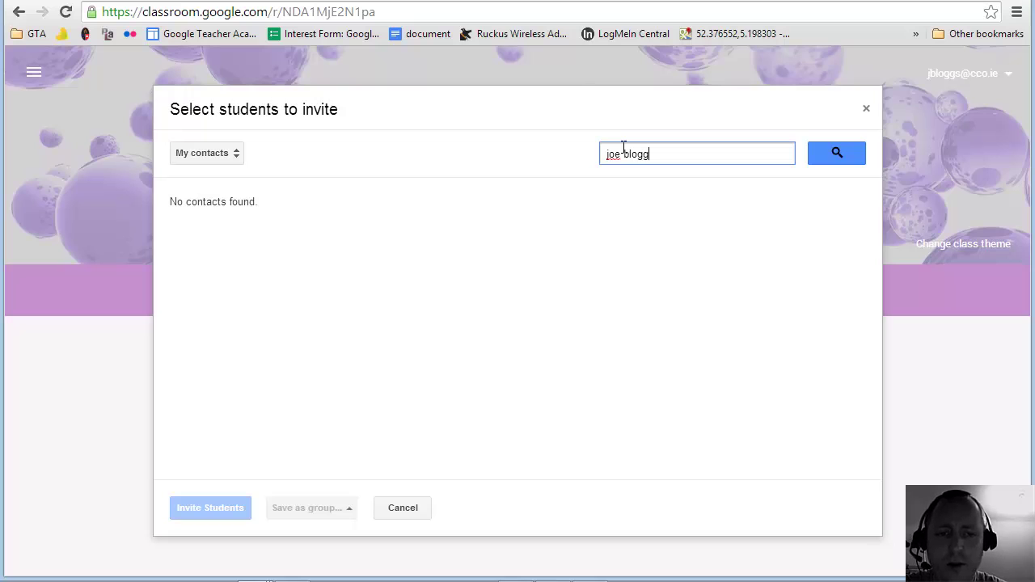
type("s")
key("Return")
left_click(177, 198)
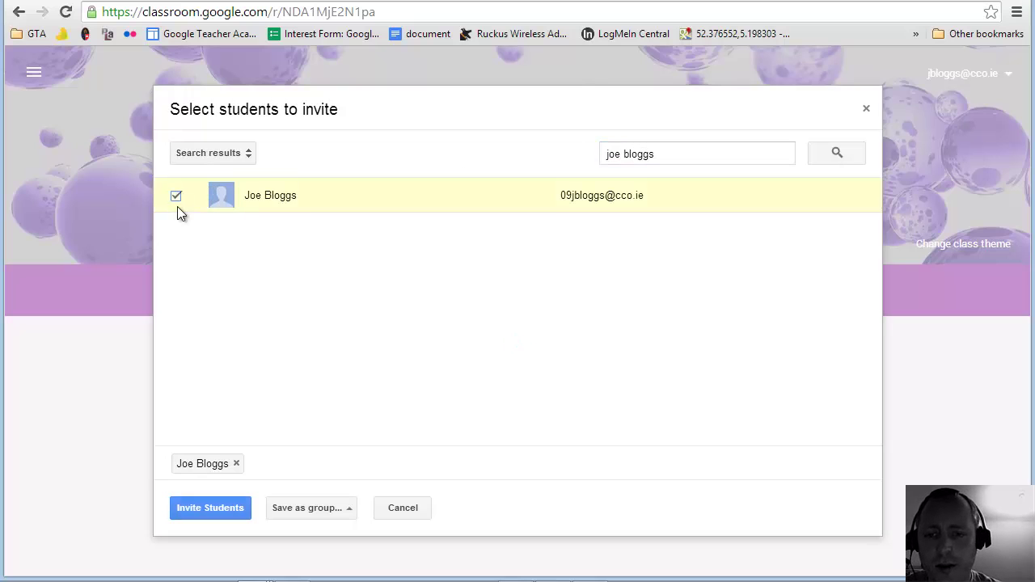
left_click(402, 510)
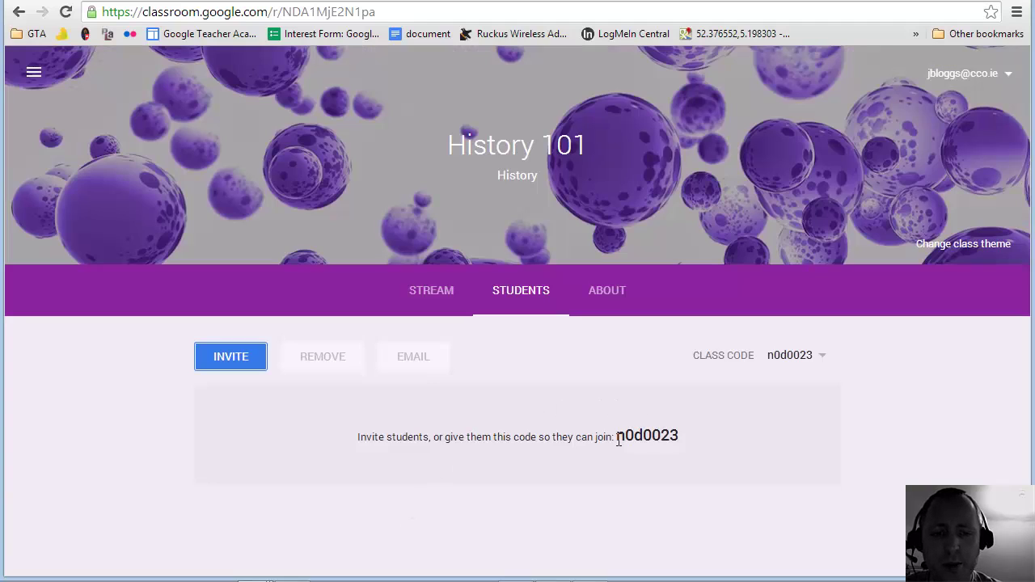
Select the class code and open the History 101 About page
left_click_drag(619, 438, 681, 436)
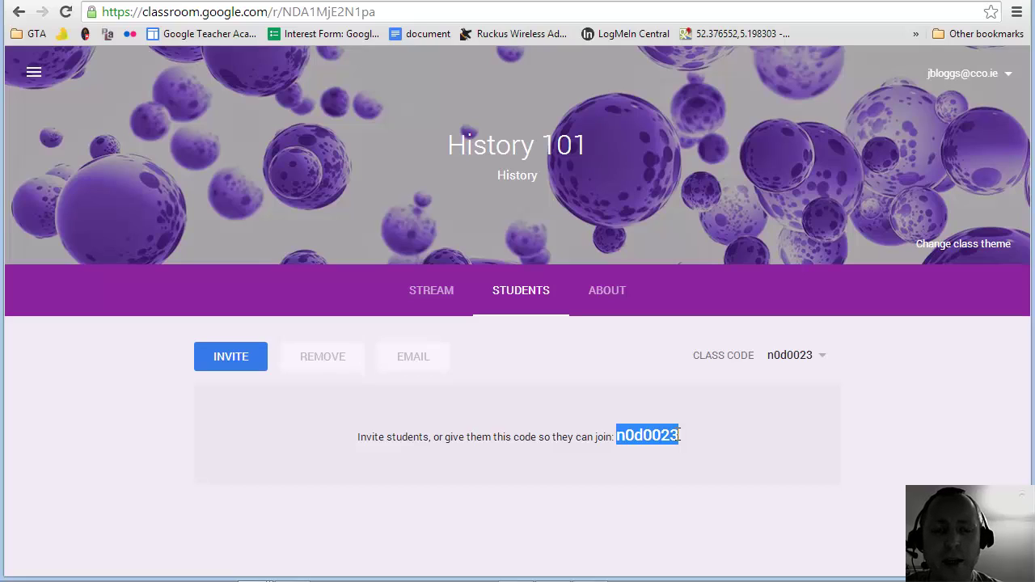
left_click(615, 296)
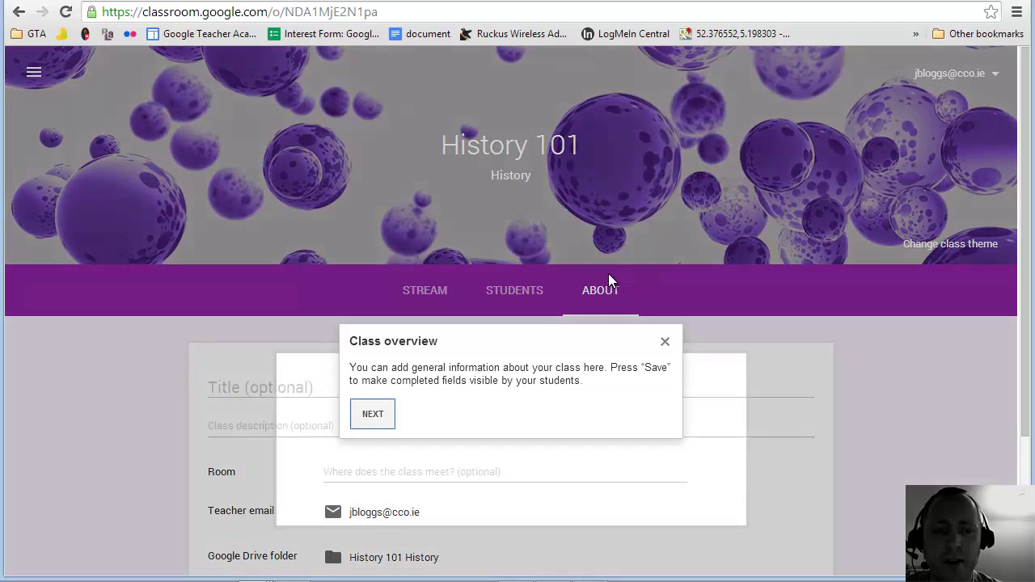
Close the Class overview tip to reveal the empty History 101 About form
scroll(579, 354, "down", 2)
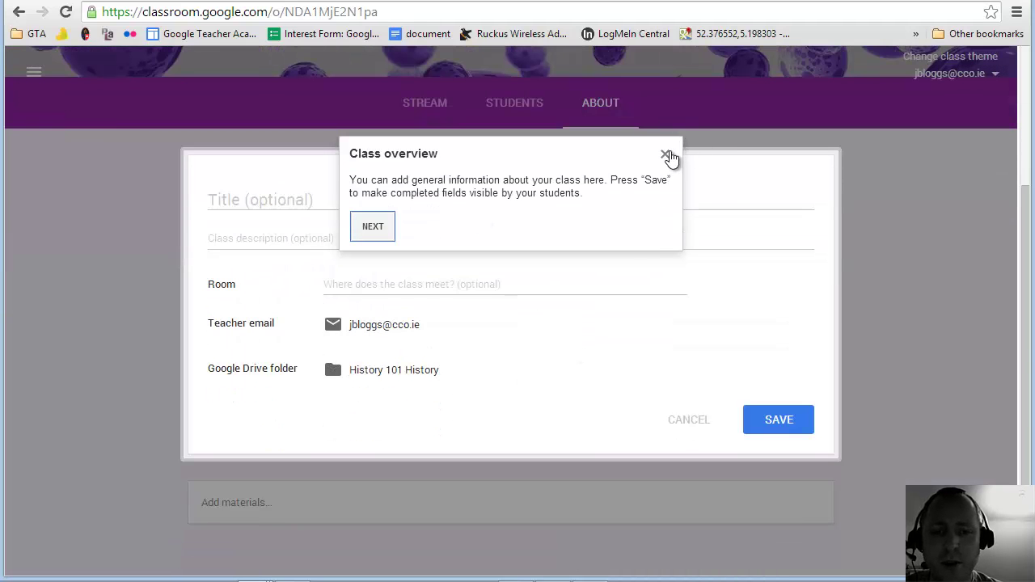
left_click(667, 155)
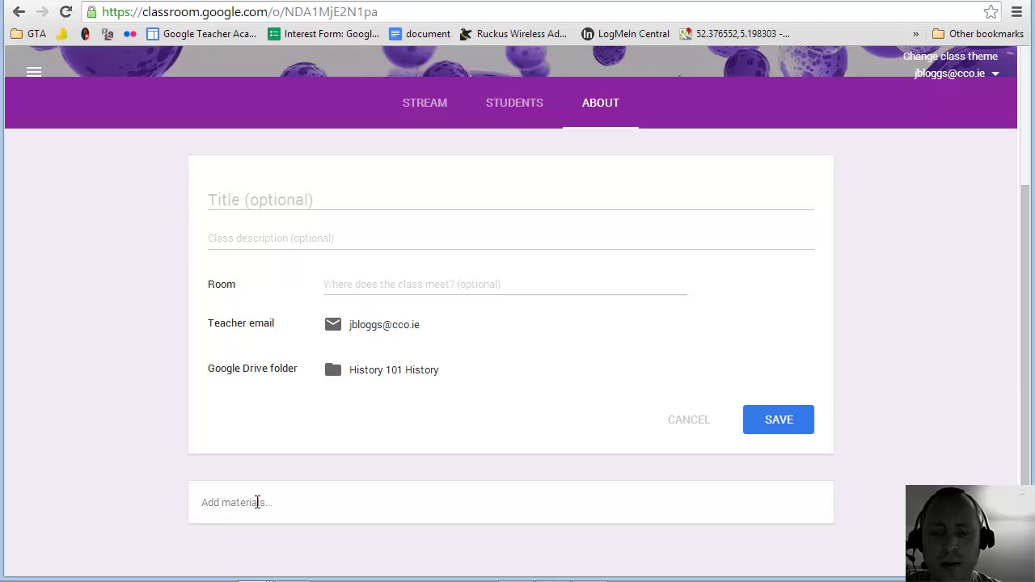
scroll(491, 410, "up", 1)
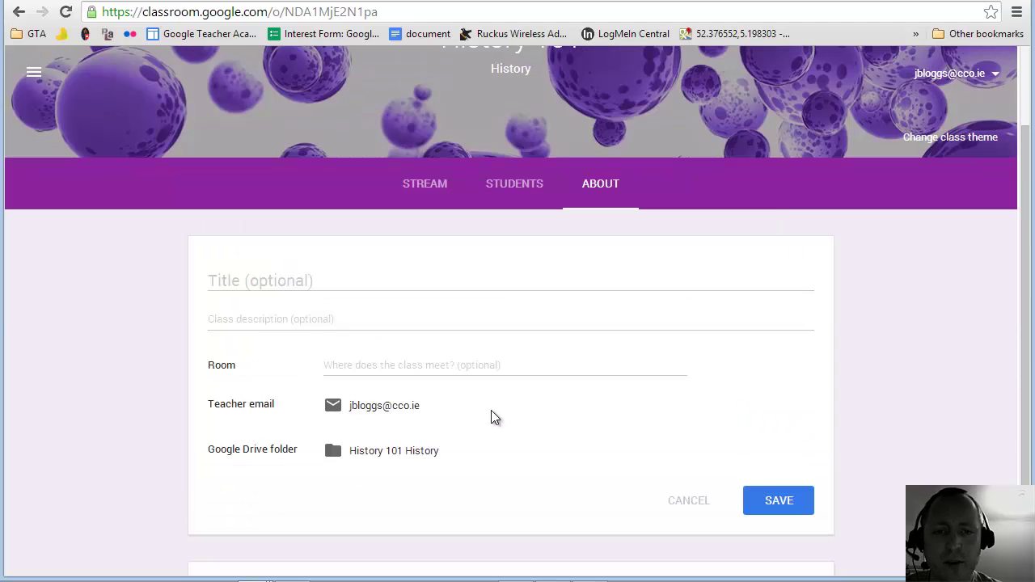
scroll(492, 410, "up", 2)
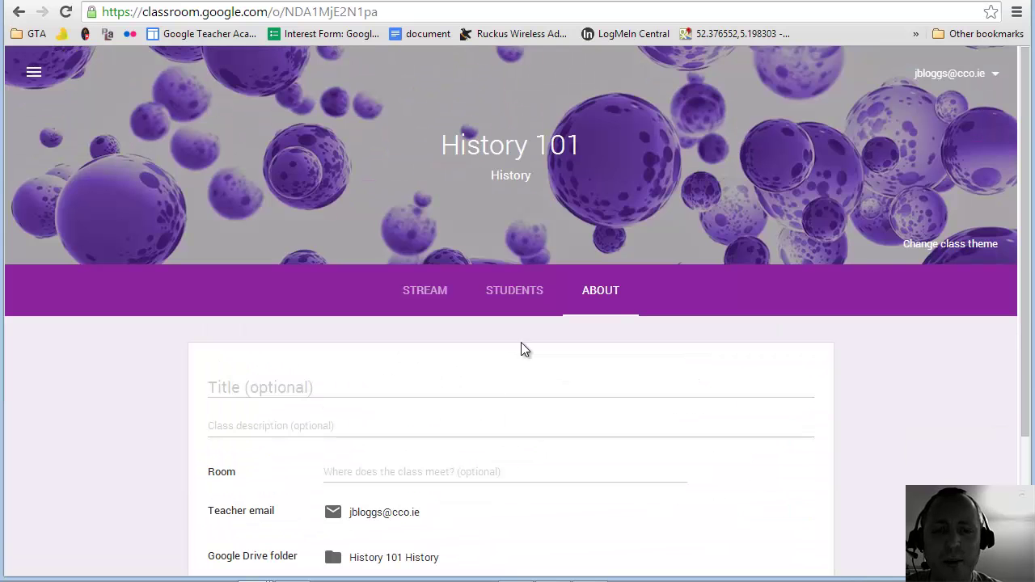
Go back via Students to the History 101 stream showing the Ancient Rome Essay at 0 done
left_click(505, 291)
left_click(416, 293)
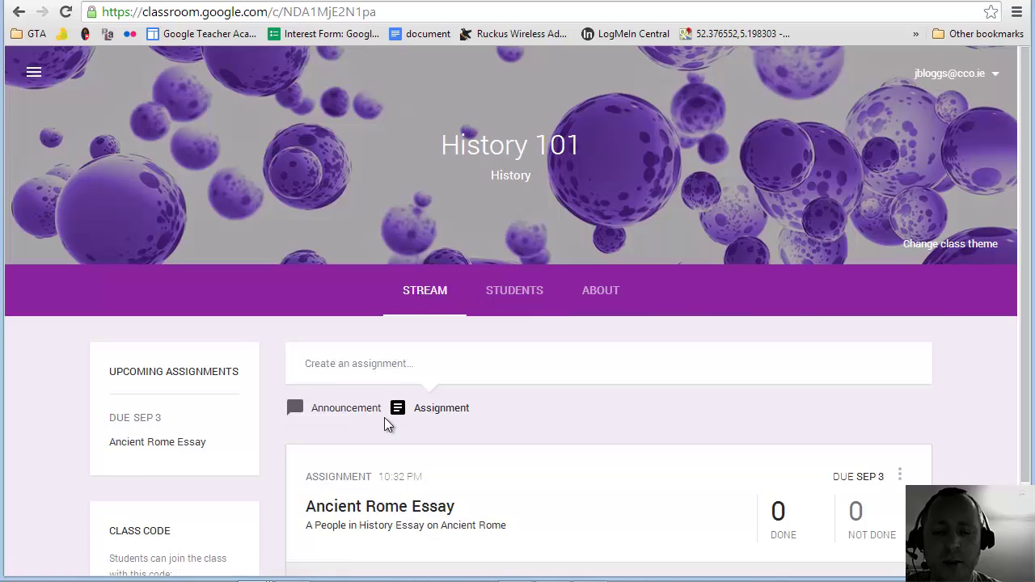
scroll(387, 425, "down", 2)
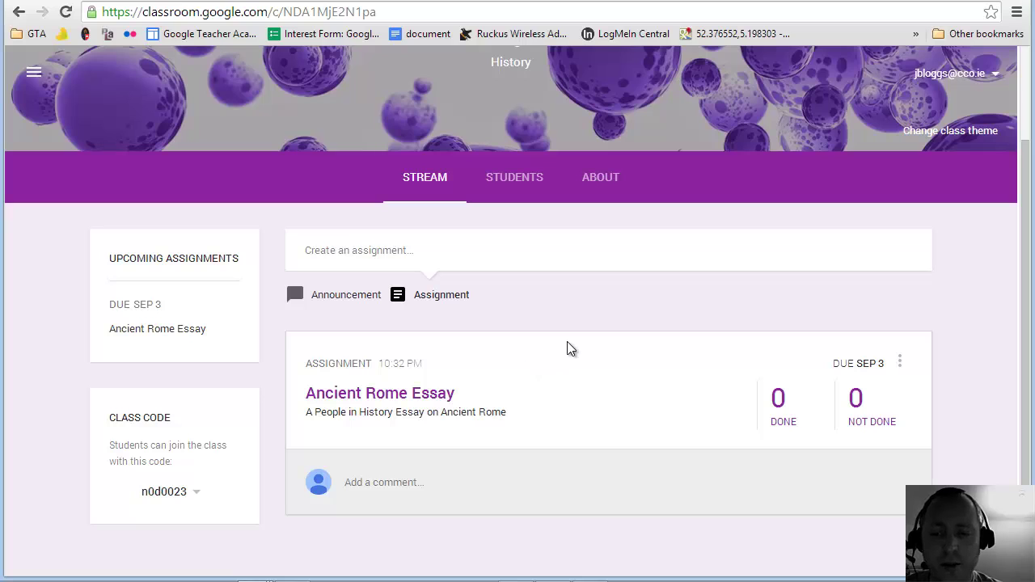
scroll(570, 348, "up", 3)
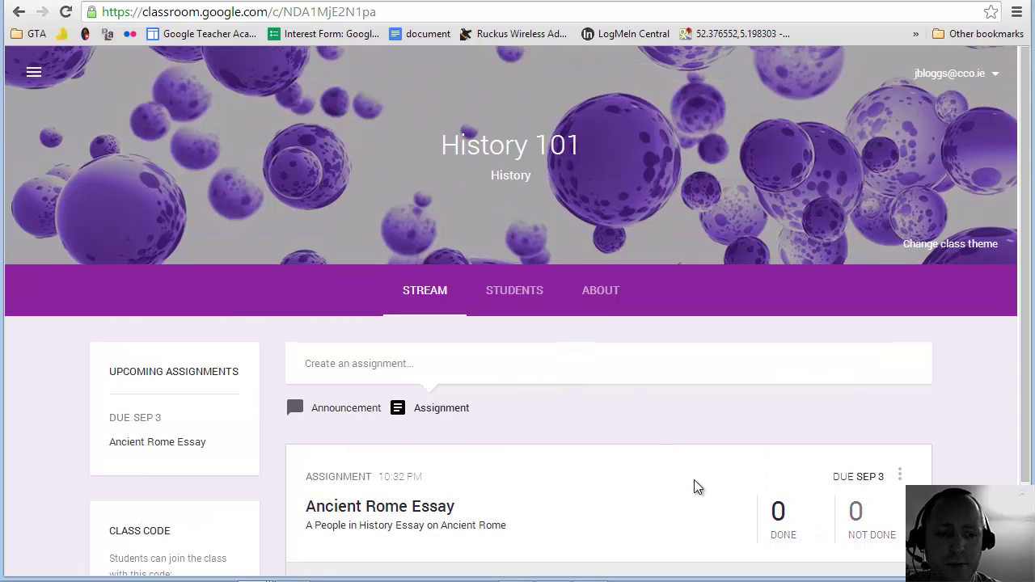